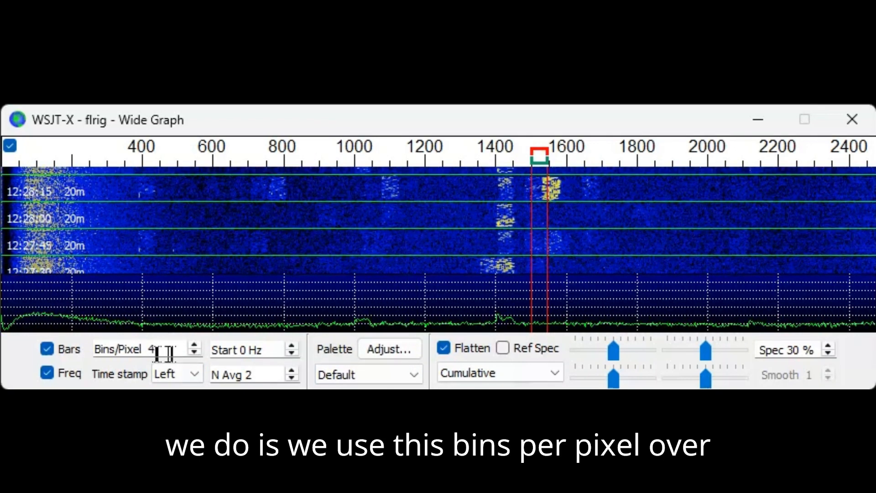
Set the wide graph to 5 bins per pixel and display the Current spectrum without flattening.
click(193, 345)
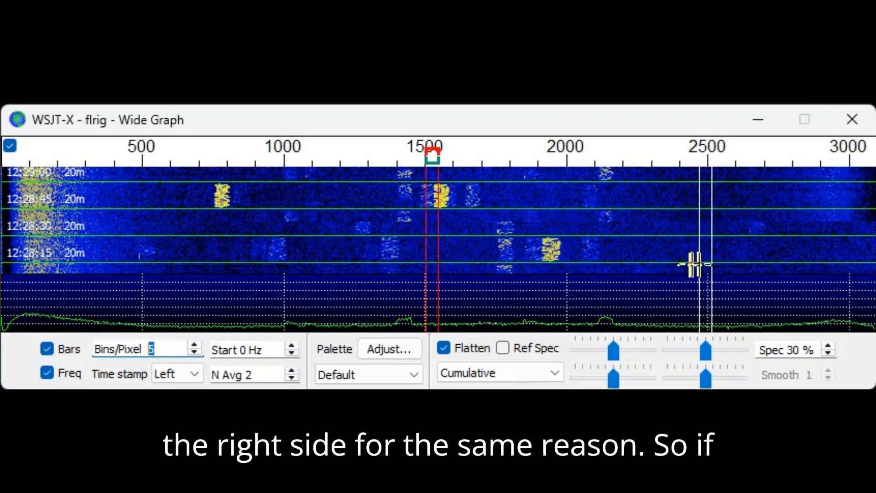
click(442, 348)
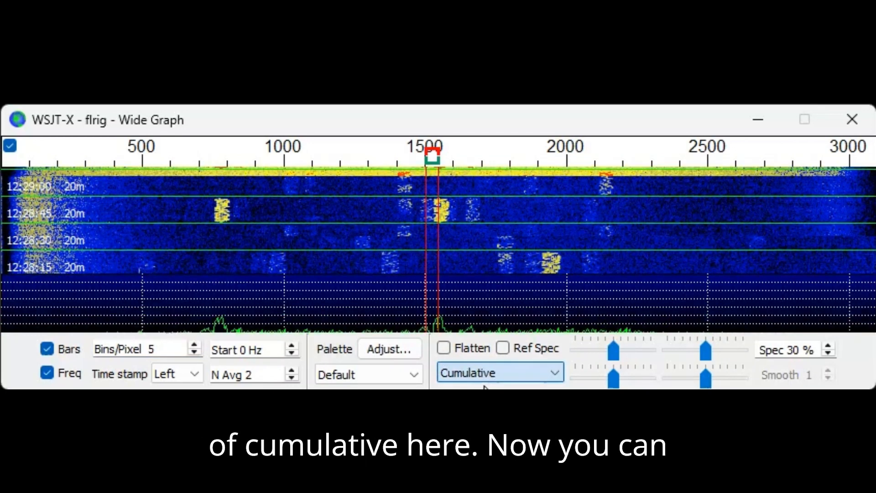
scroll(484, 387, up, 1)
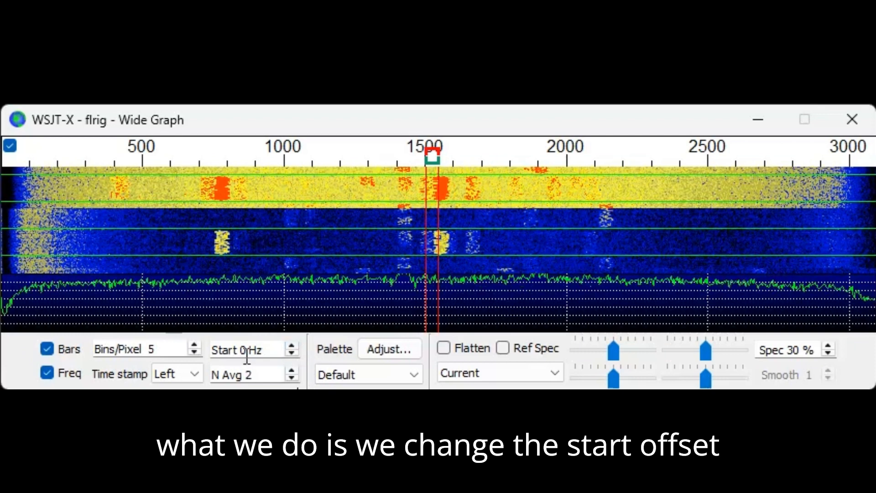
Set the start frequency to 200 Hz and narrow the window so the frequency scale ends near 3000 Hz.
click(294, 346)
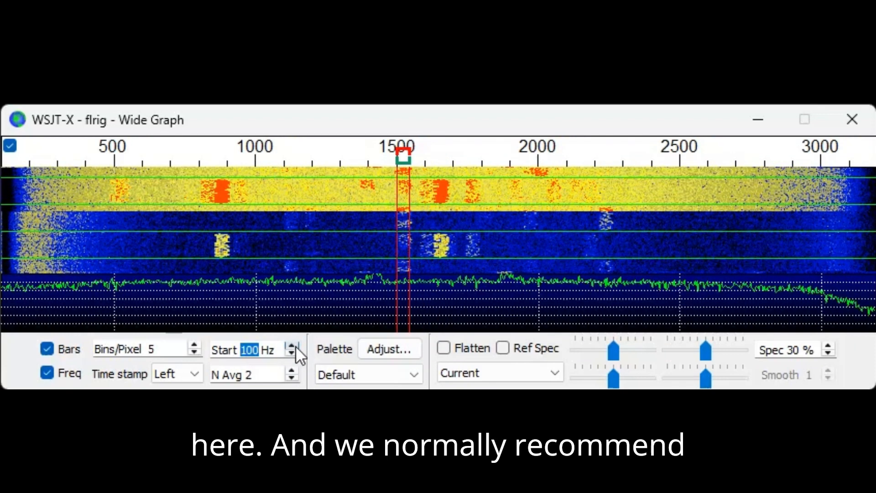
click(294, 345)
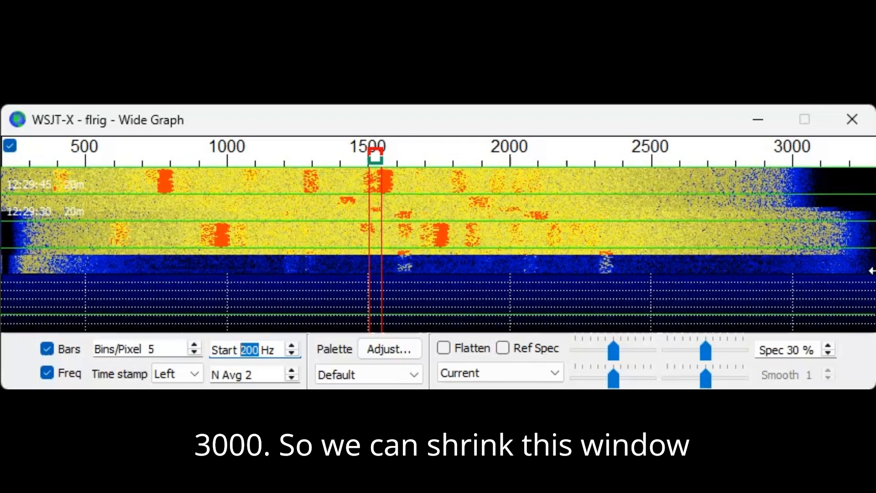
mouse_move(871, 271)
mouse_down()
mouse_move(805, 275)
mouse_move(860, 279)
mouse_up()
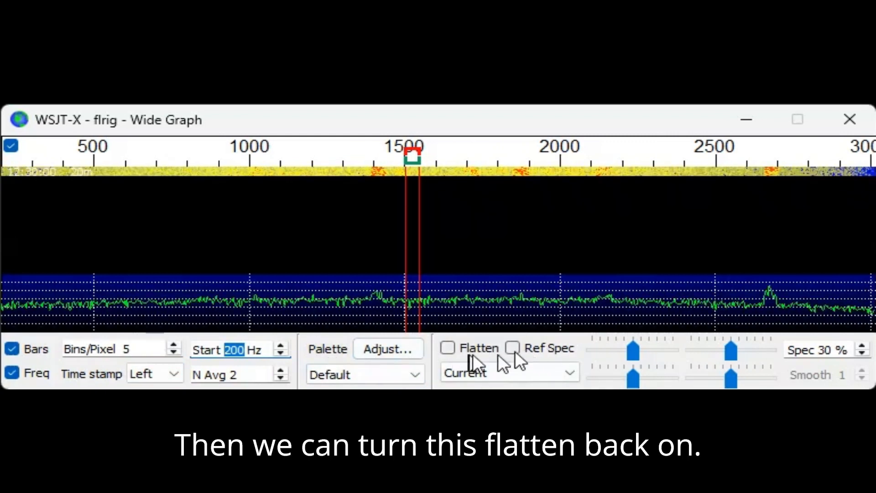
Turn flattening back on for the wide graph.
click(452, 350)
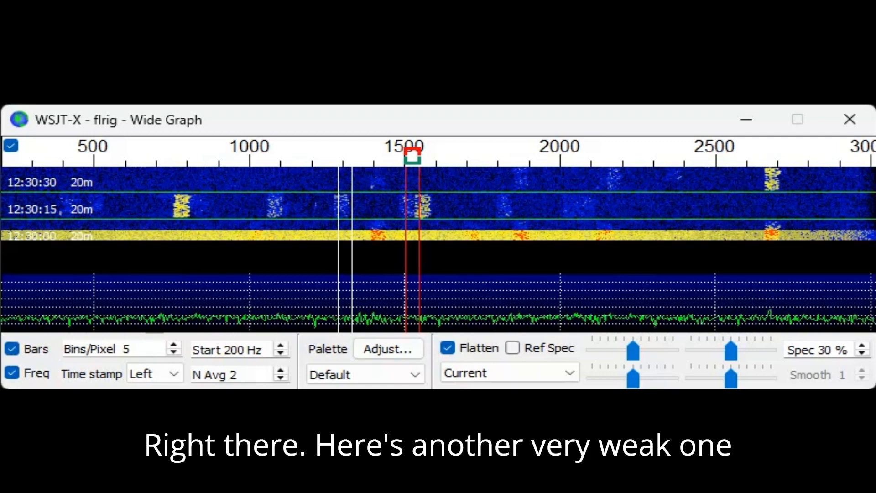
click(480, 202)
click(516, 202)
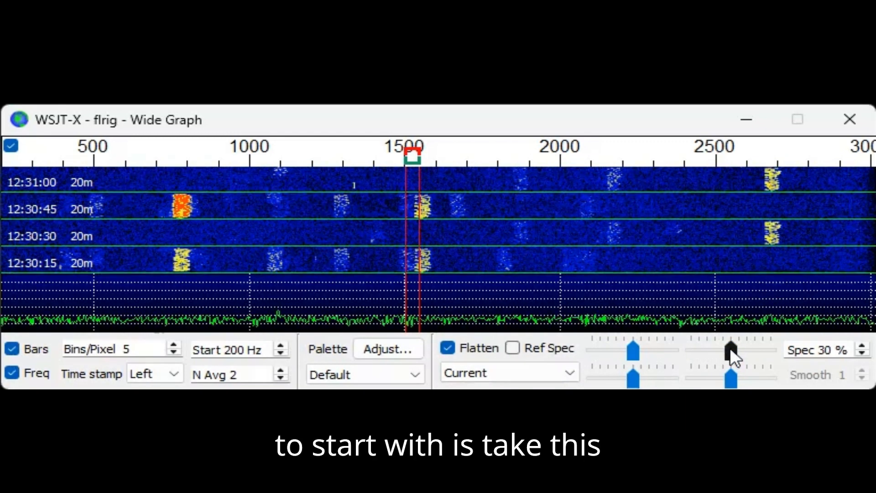
Lower the waterfall zero level close to its minimum and raise the waterfall gain until a little background noise shows.
drag(730, 351, 631, 351)
key(Right)
key(Right)
key(Right)
key(Right)
key(Right)
key(Right)
key(Right)
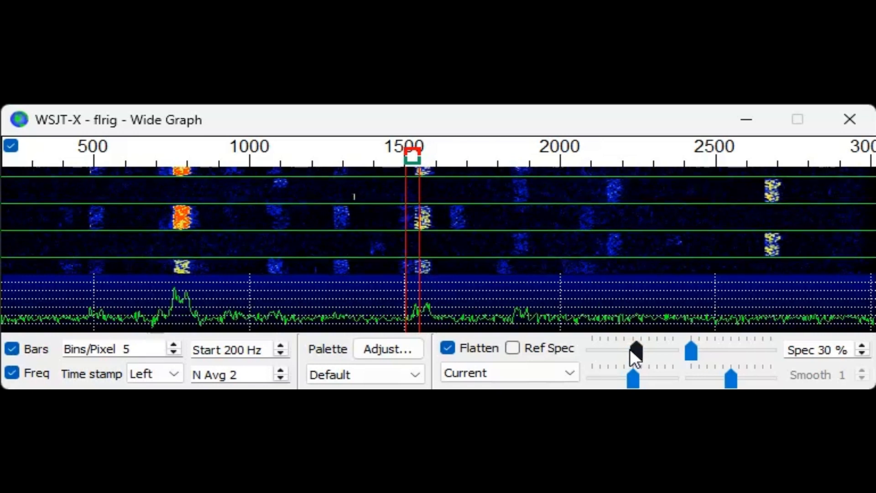
key(Right)
key(Right)
key(Right)
key(Right)
key(Right)
key(Right)
key(Right)
key(Right)
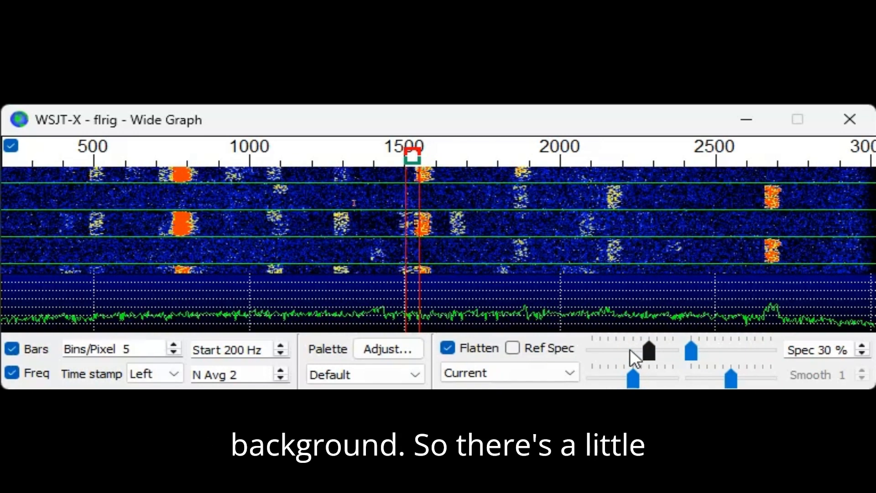
key(Right)
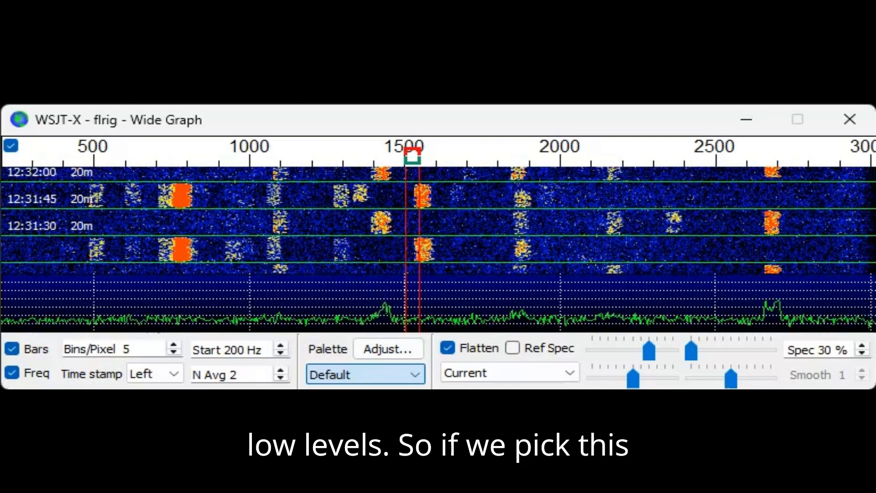
Apply the W9MDB palette and lower the waterfall gain until only sparse noise specks remain in the background.
click(364, 376)
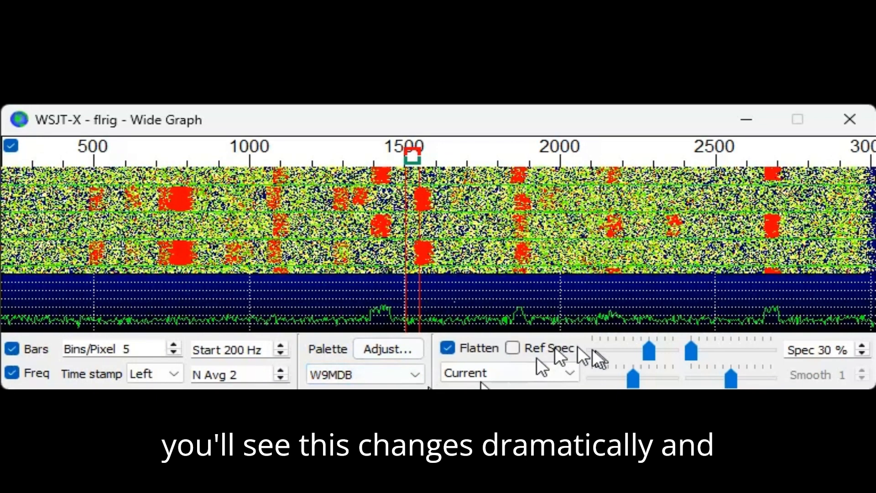
drag(645, 349, 640, 349)
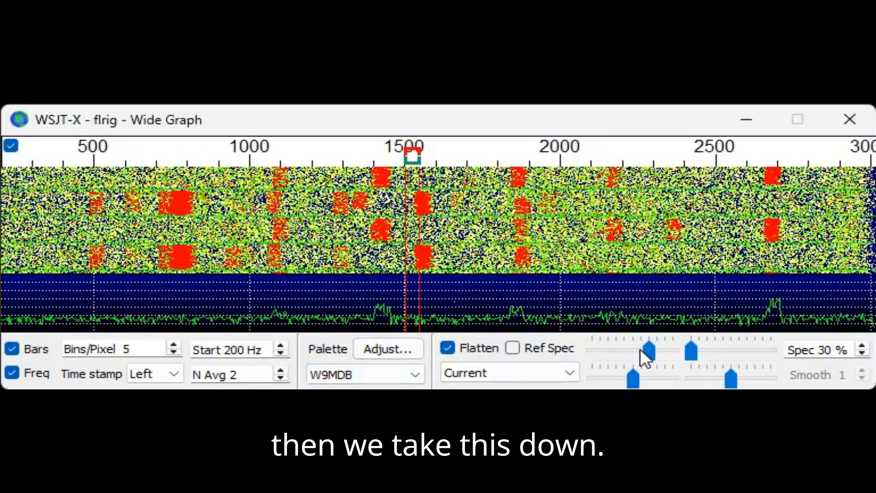
key(Left)
key(Left)
key(Left)
key(Left)
key(Left)
key(Left)
key(Left)
key(Left)
key(Left)
key(Left)
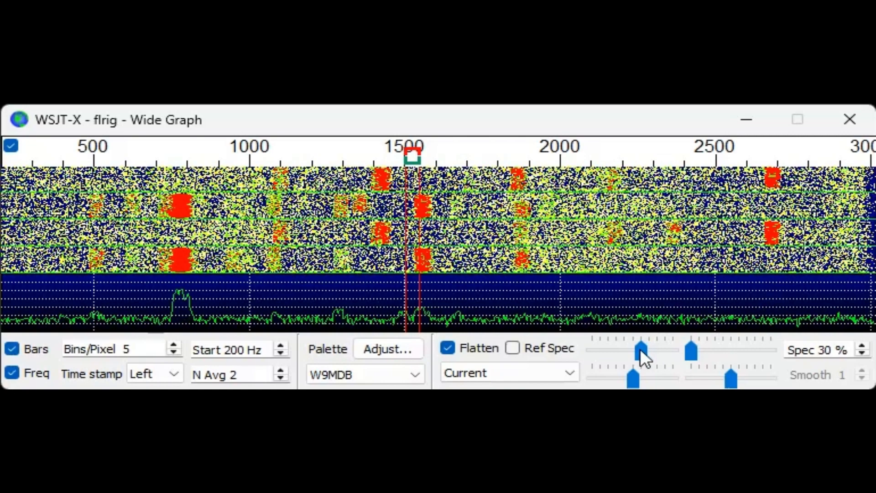
key(Left)
key(Left)
key(Left)
key(Left)
key(Left)
key(Left)
key(Left)
key(Left)
key(Left)
key(Left)
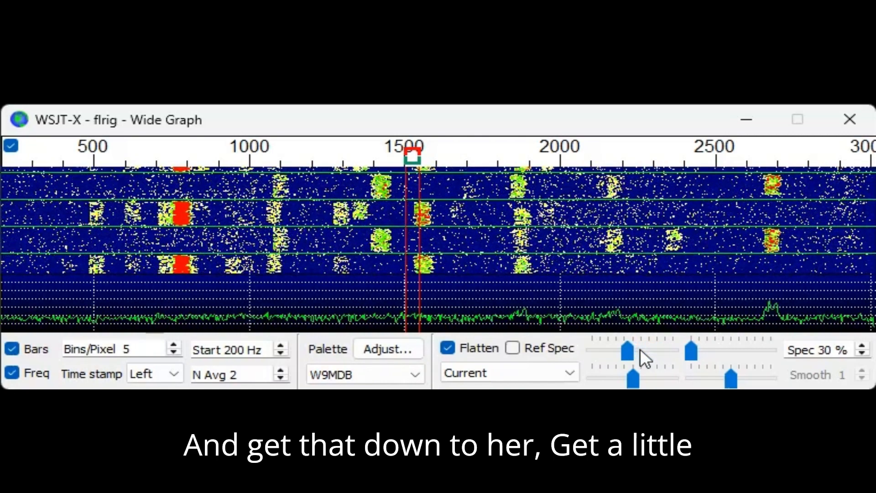
key(Left)
key(Left)
key(Left)
key(Left)
key(Left)
key(Left)
key(Left)
key(Left)
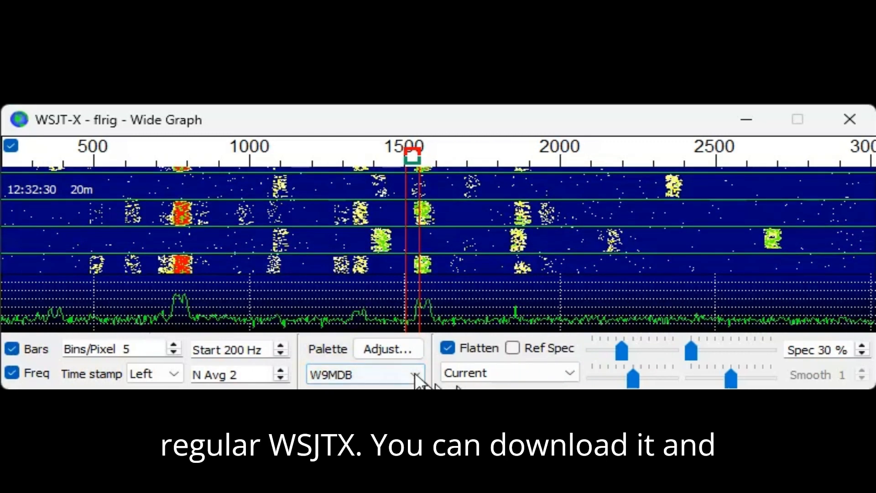
Adjust the palette into a user-defined one with a black waterfall background.
click(387, 352)
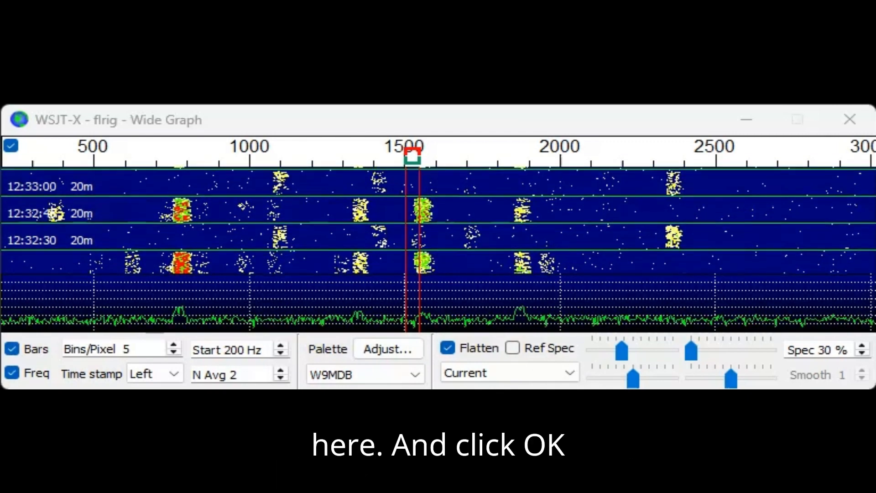
click(485, 388)
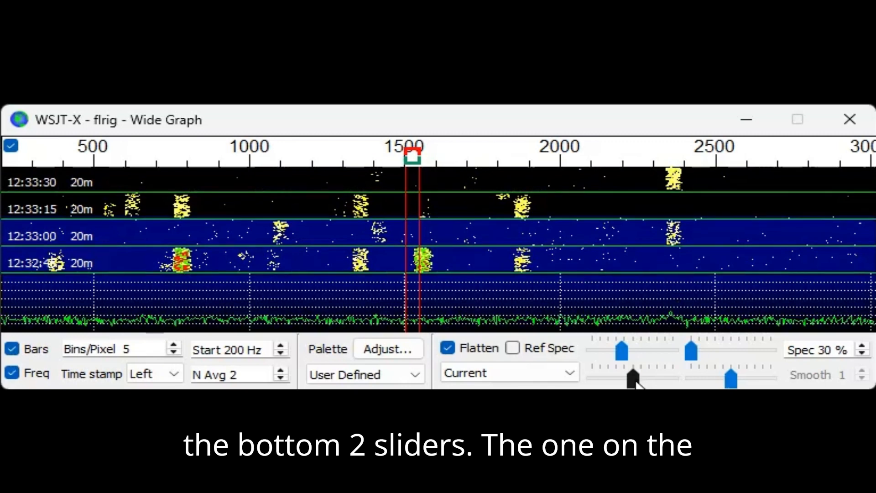
Nudge the spectrum zero level up slightly and increase the spectrum gain to enlarge the green trace.
mouse_move(738, 377)
mouse_down()
mouse_move(745, 378)
mouse_move(732, 382)
mouse_up()
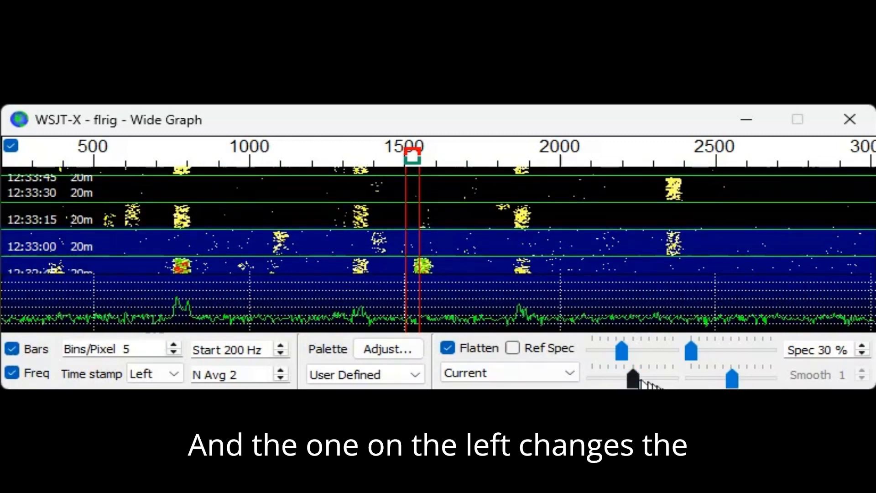
drag(639, 379, 652, 382)
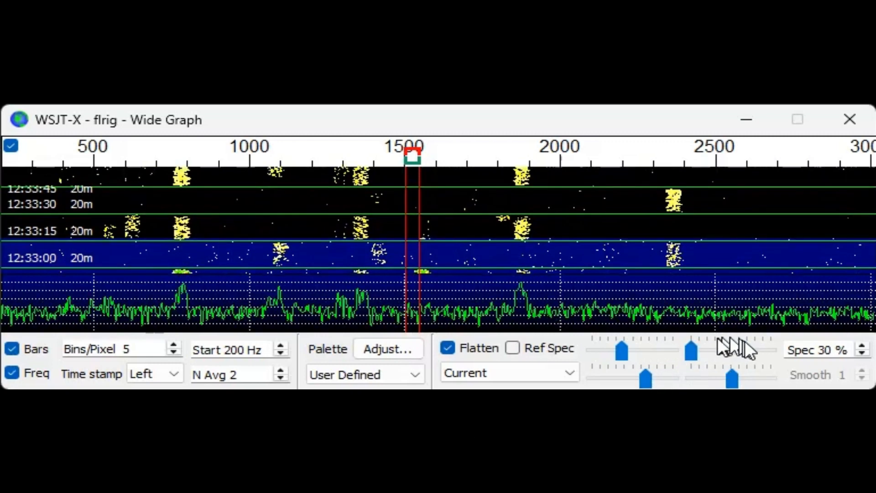
click(692, 352)
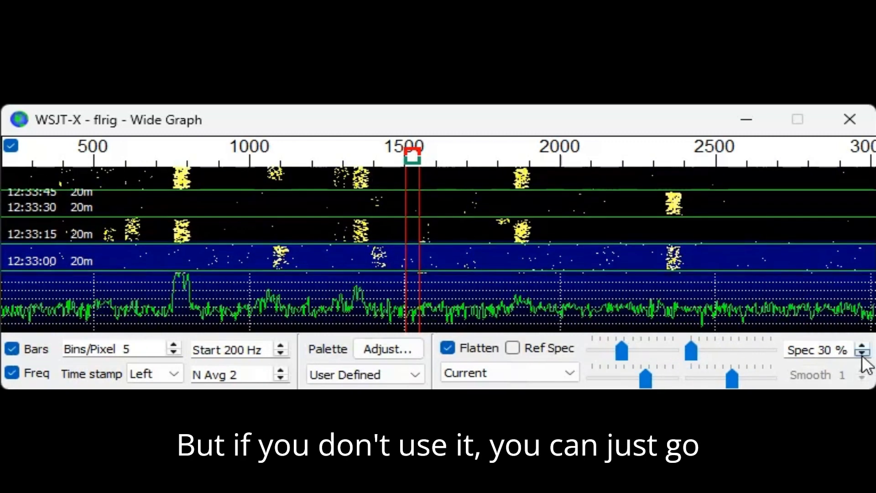
Set the spectrum's share of the display to 0 % and raise the waterfall gain slightly.
click(863, 353)
click(862, 353)
click(862, 354)
click(863, 354)
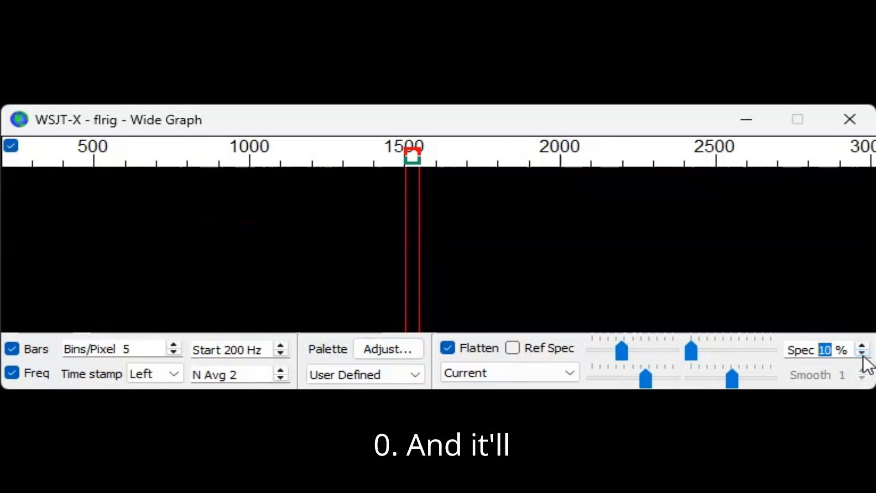
click(863, 354)
click(863, 354)
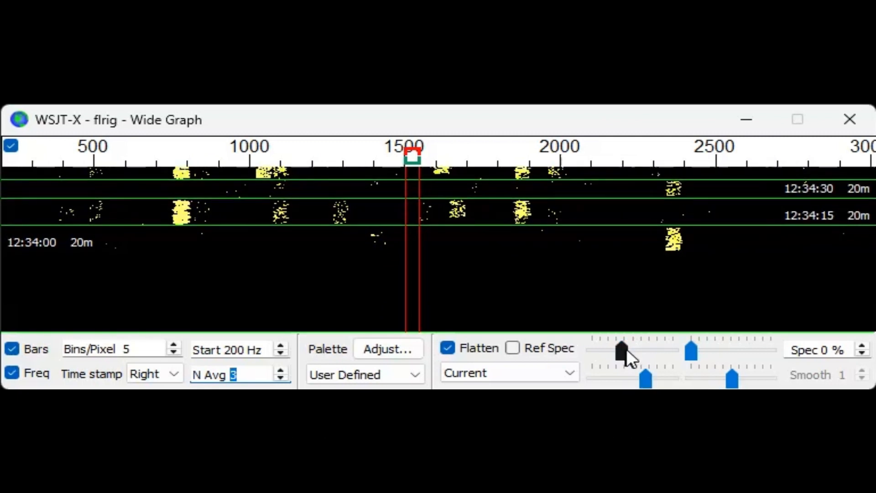
scroll(625, 348, up, 1)
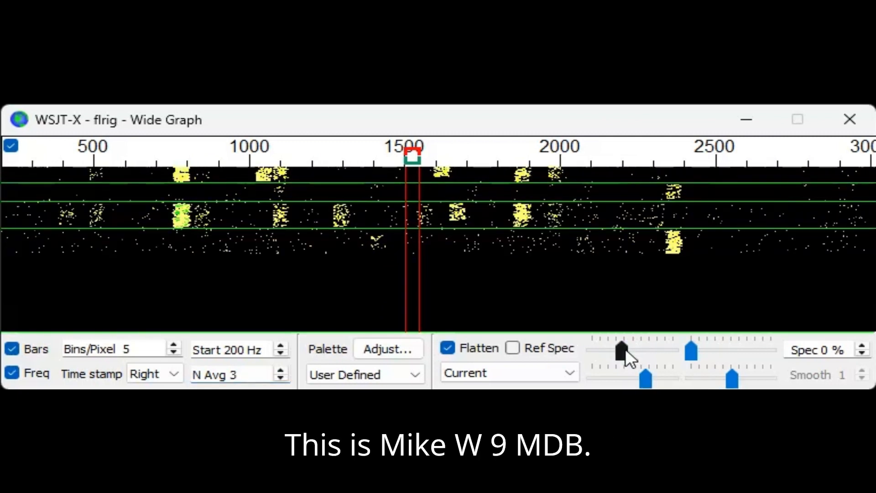